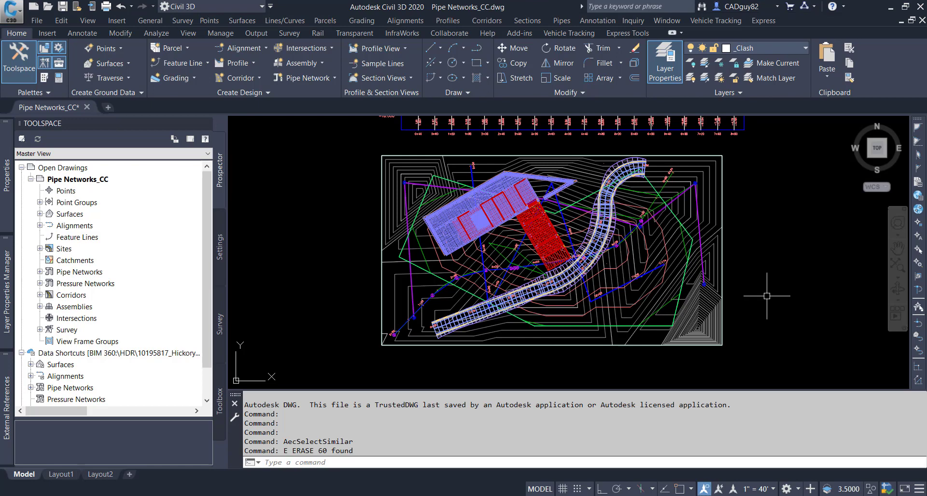
Step: Quick Select every 3D Solid in the entire drawing, gathering the 57 clash-marker solids
right_click(767, 300)
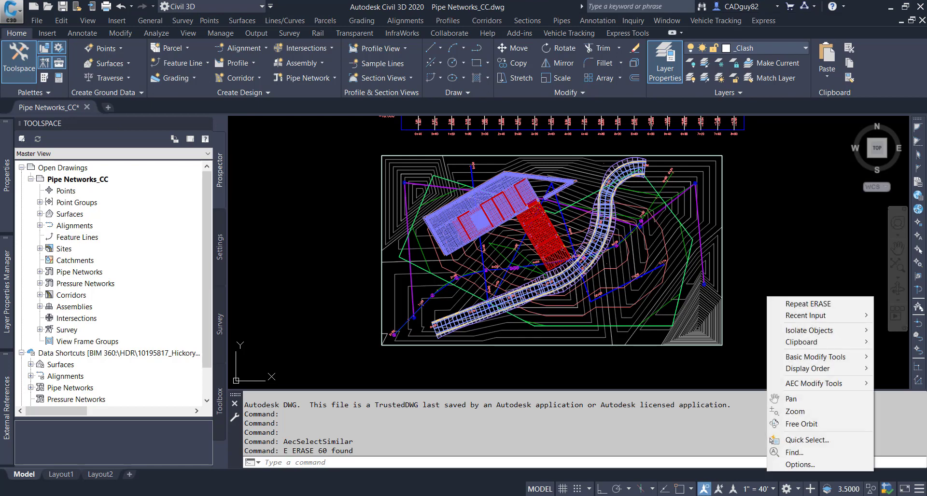
click(792, 438)
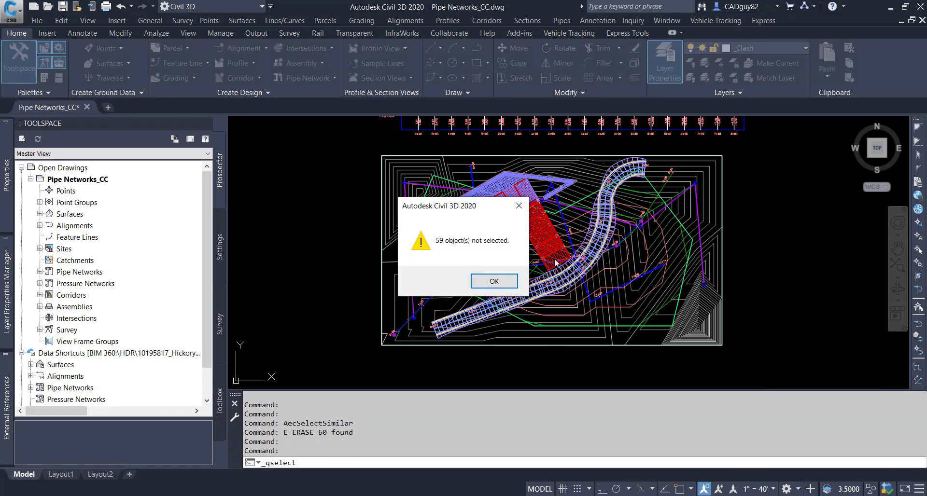
click(494, 281)
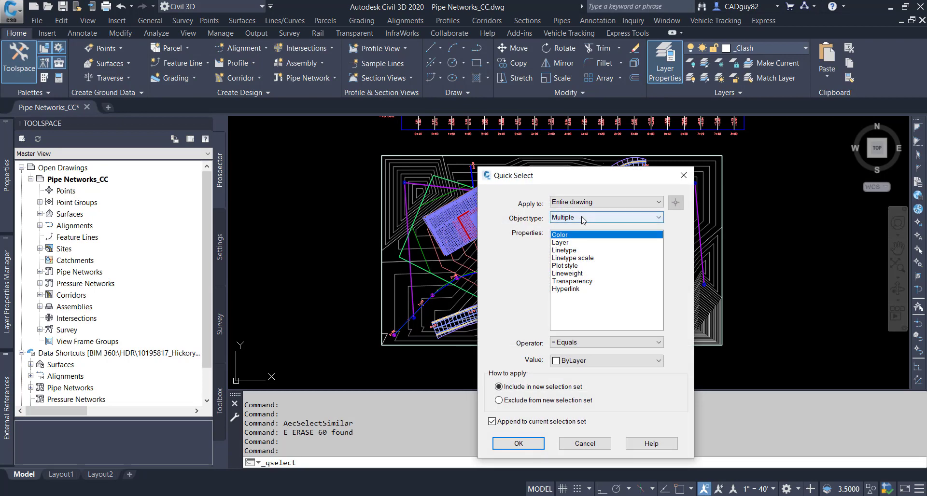
click(583, 221)
click(577, 445)
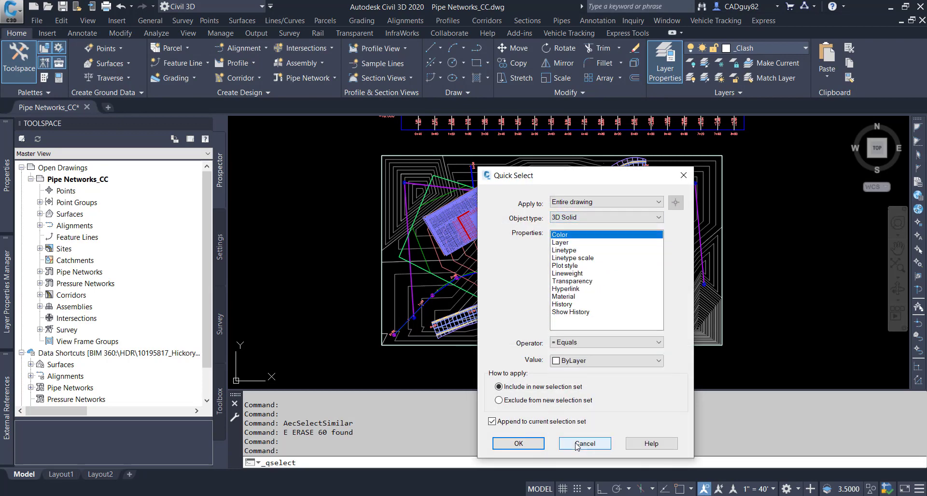
click(530, 445)
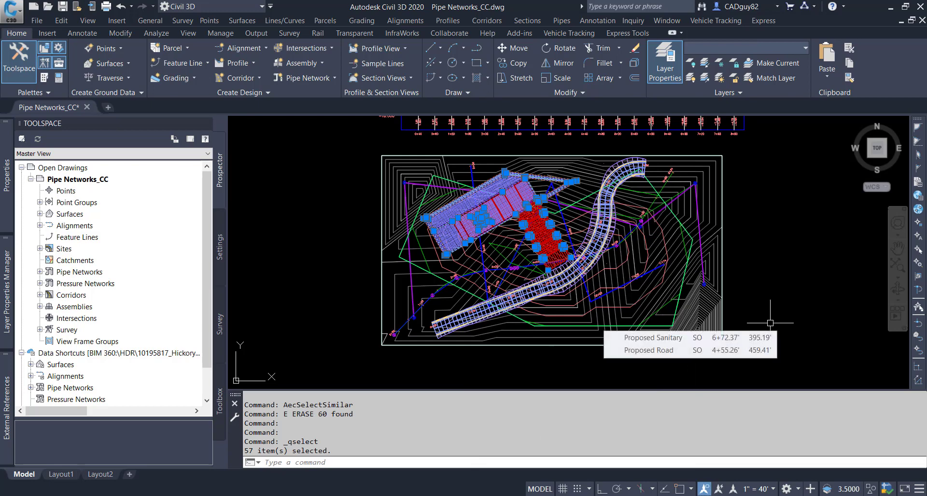
Step: Add the Proposed Sanitary Sewer and Proposed Storm pipe networks to the selection via Prospector
click(41, 273)
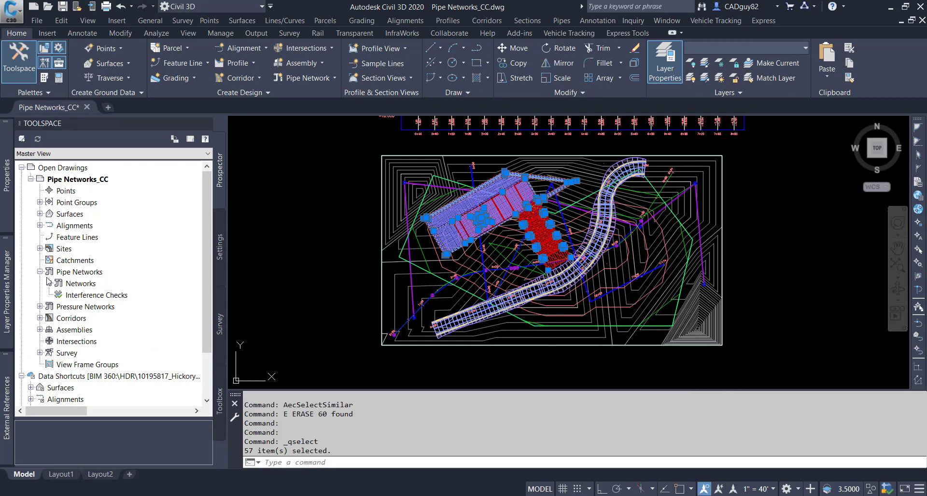
click(49, 283)
right_click(103, 295)
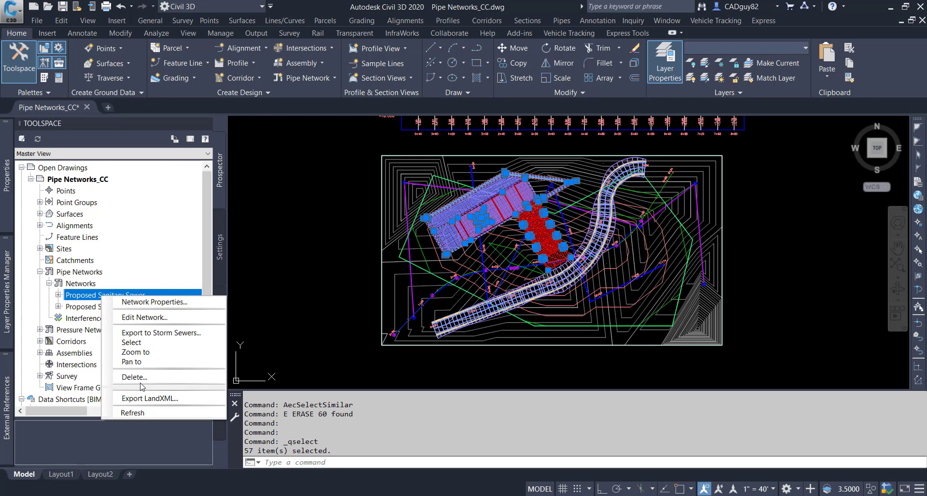
click(145, 342)
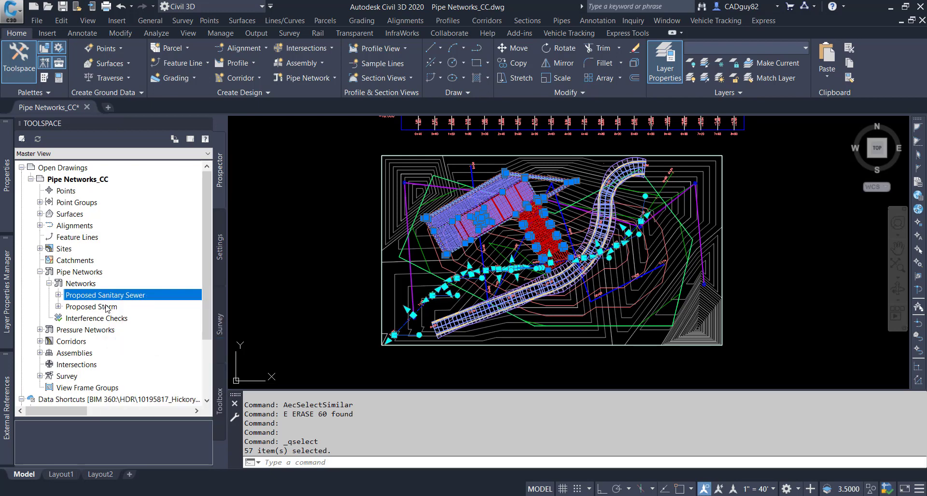
right_click(107, 308)
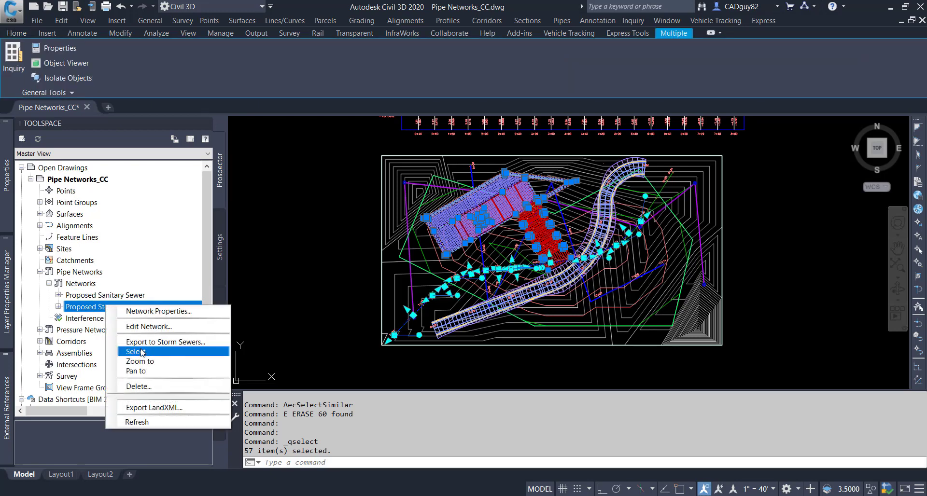
click(143, 352)
Step: Add the Proposed Water pressure network and the Proposed Road corridor to the selection
click(40, 329)
right_click(68, 341)
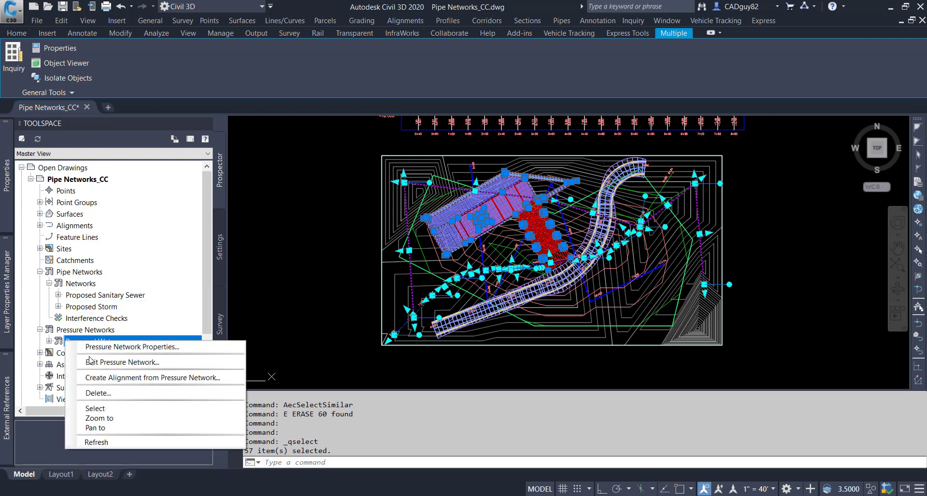
click(107, 408)
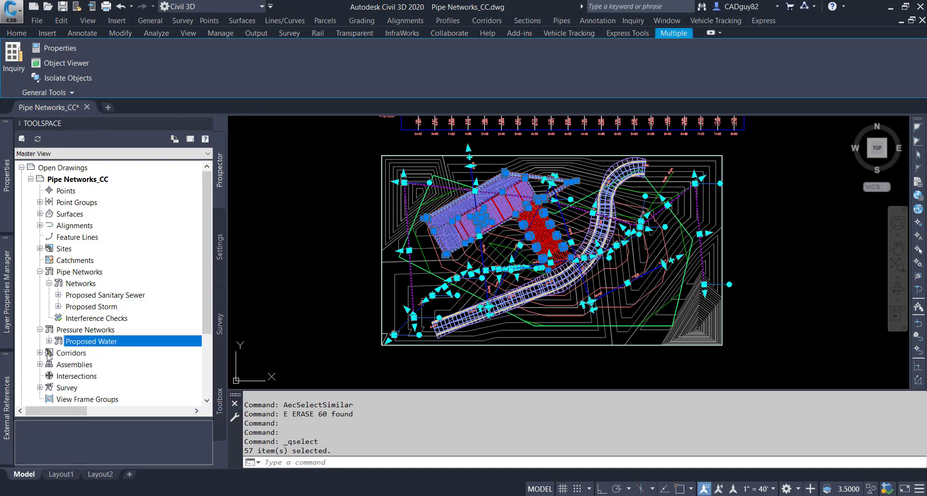
right_click(91, 365)
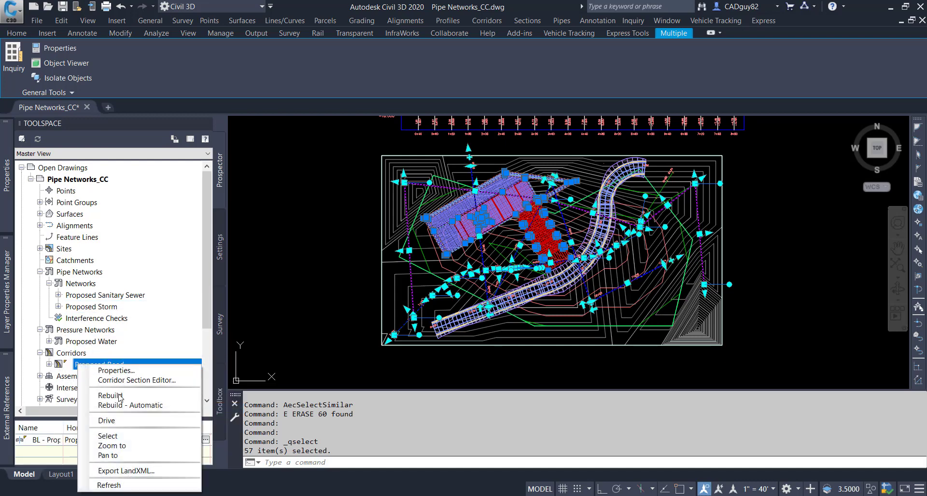
click(129, 436)
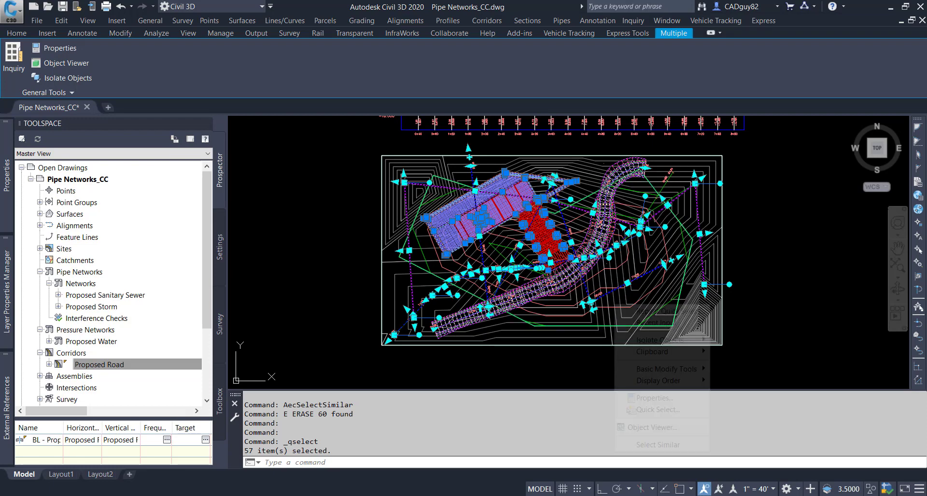
right_click(620, 299)
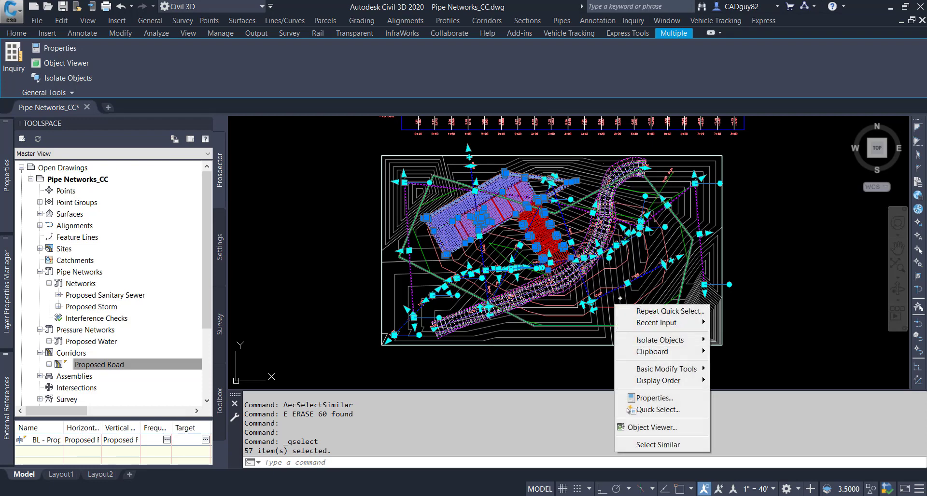
Step: View the selection in the Object Viewer, orbiting and panning around the slab, piers and columns
click(644, 428)
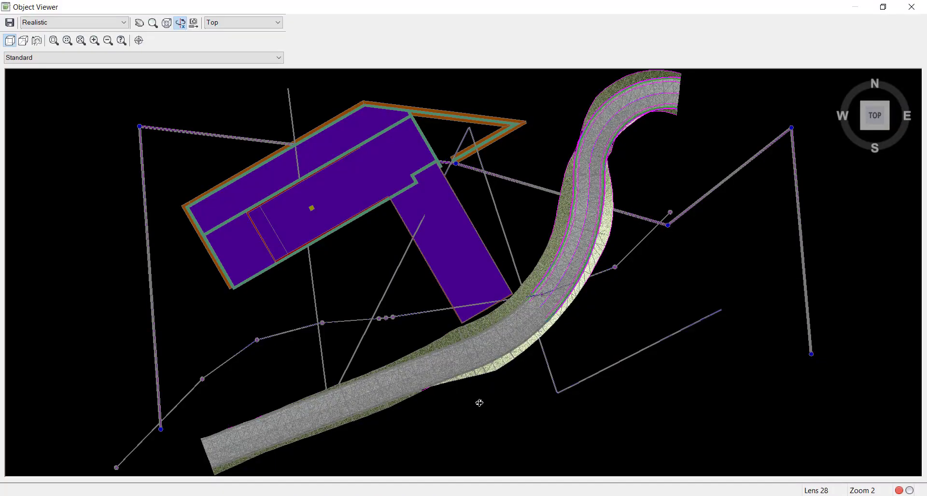
drag(480, 383, 464, 335)
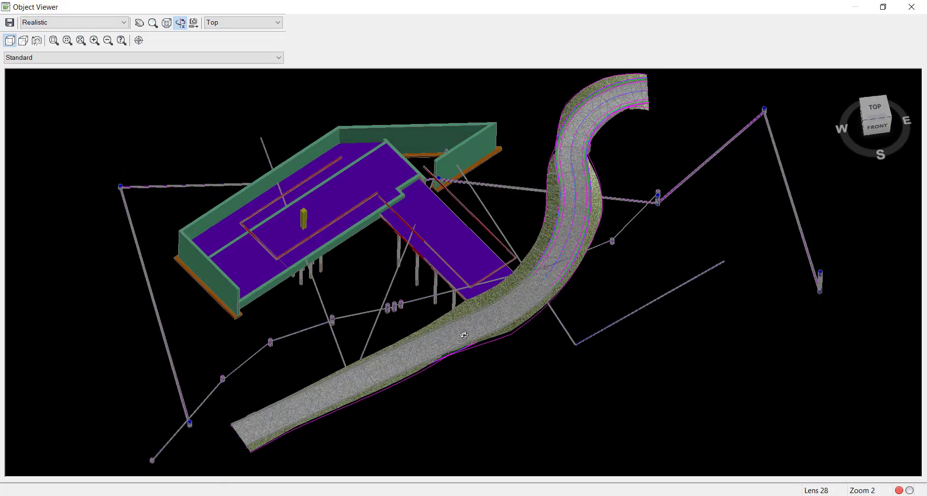
drag(392, 424, 460, 372)
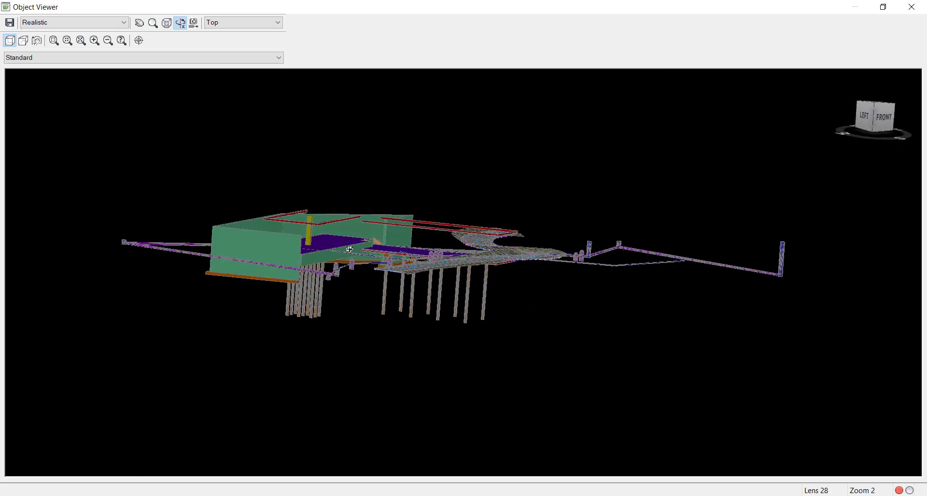
scroll(350, 254, up, 5)
middle_drag(524, 267, 583, 268)
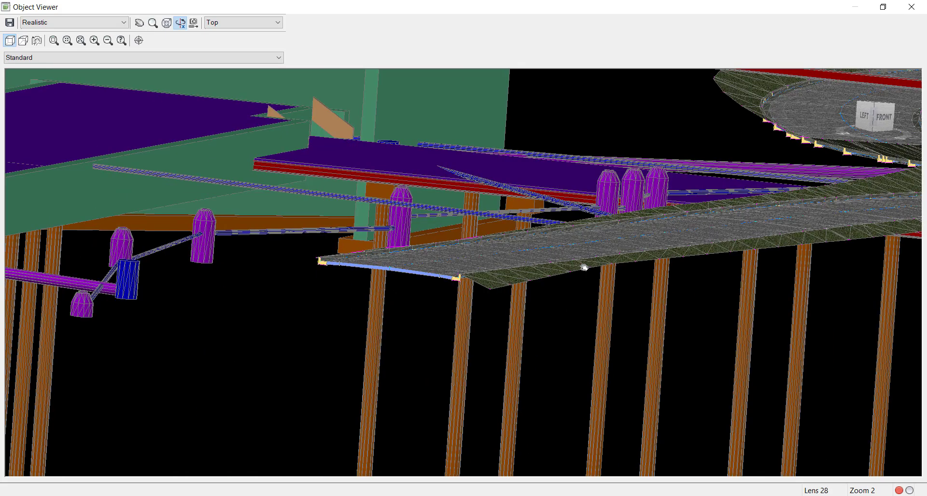
scroll(542, 288, up, 2)
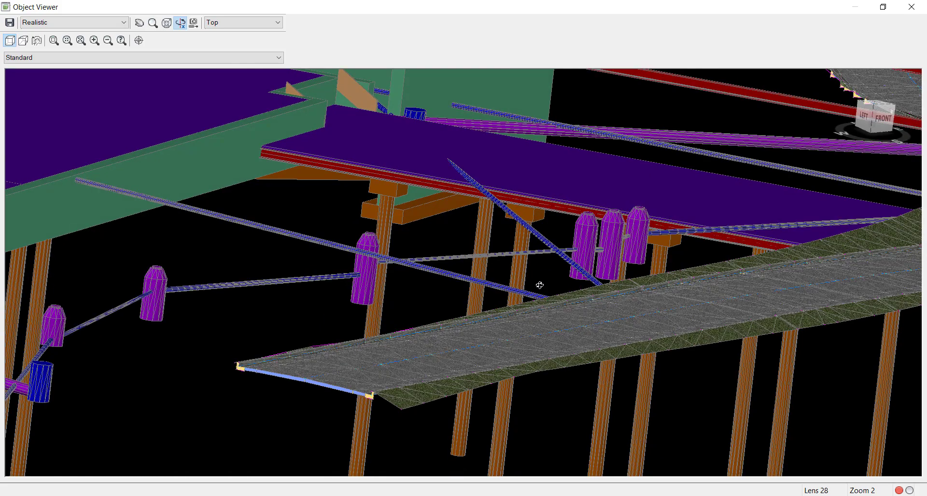
scroll(538, 285, down, 10)
drag(622, 292, 425, 283)
scroll(625, 271, up, 5)
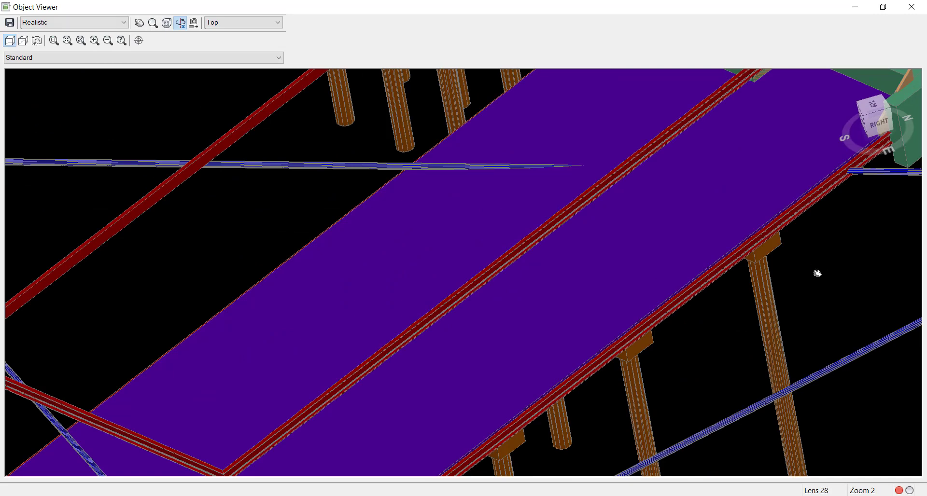
middle_drag(817, 271, 461, 281)
drag(468, 279, 512, 282)
Step: Close the Object Viewer, clear the selection, and launch Dynamo from the Manage tab
key(Escape)
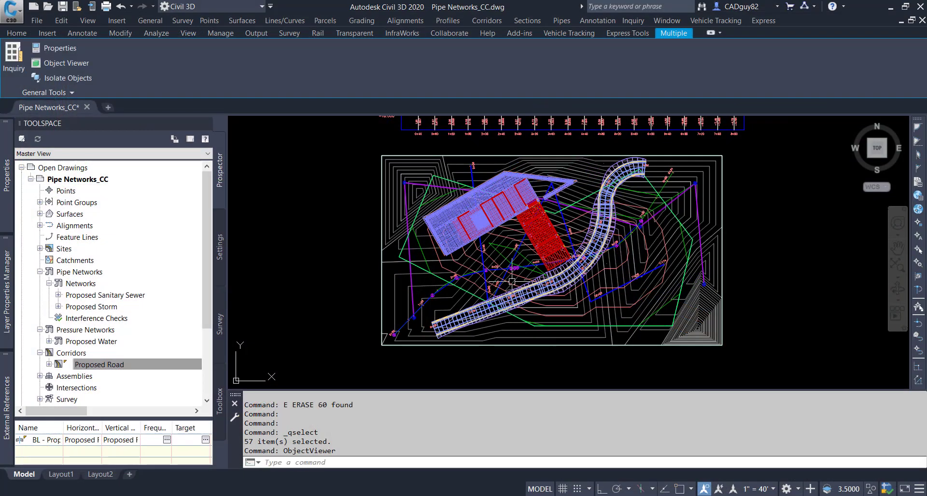
key(Escape)
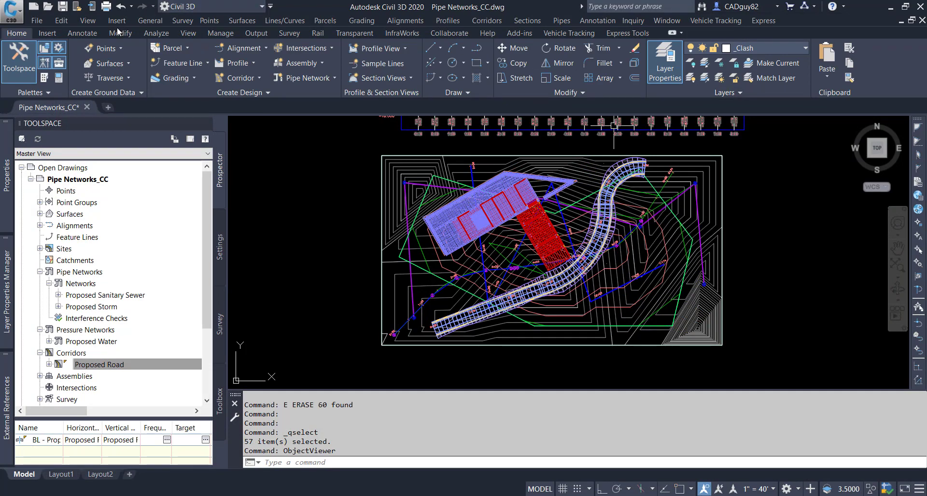
click(233, 34)
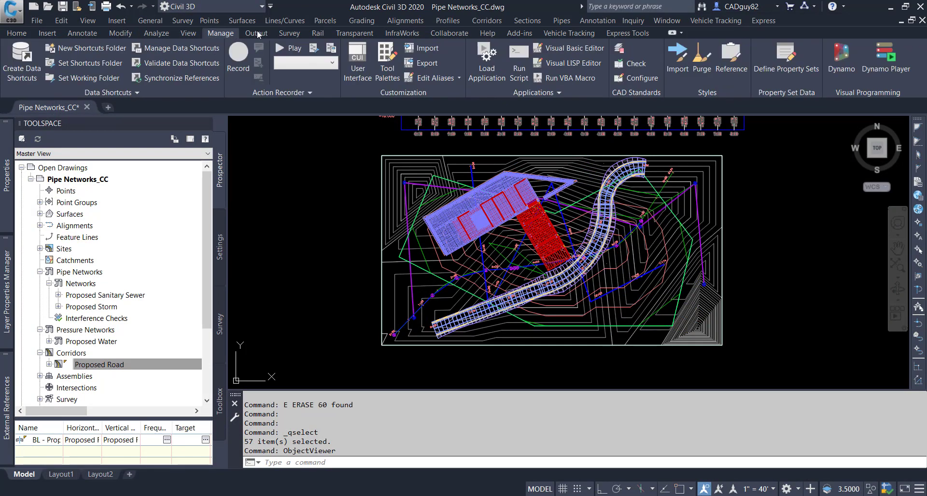
click(842, 57)
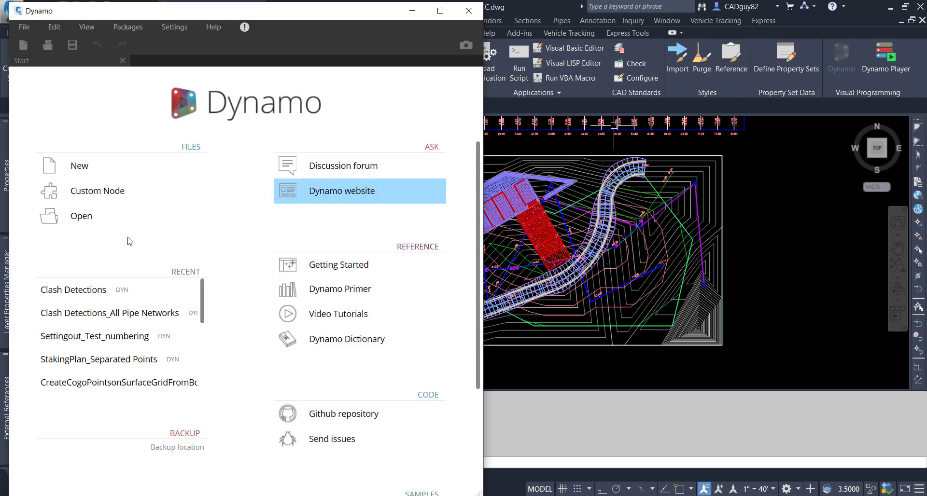
Step: Open the Clash Detections graph, close the extension panel, and survey its upper and lower node groups
click(95, 295)
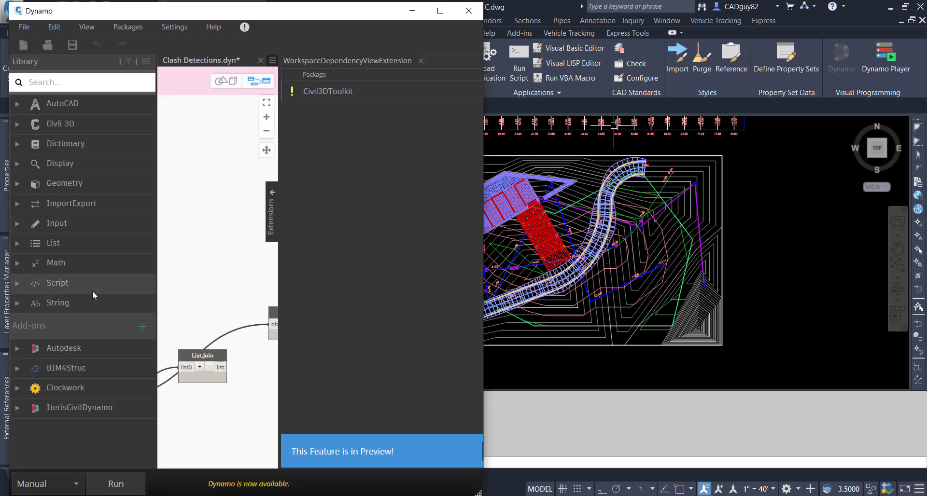
click(419, 60)
scroll(312, 221, down, 5)
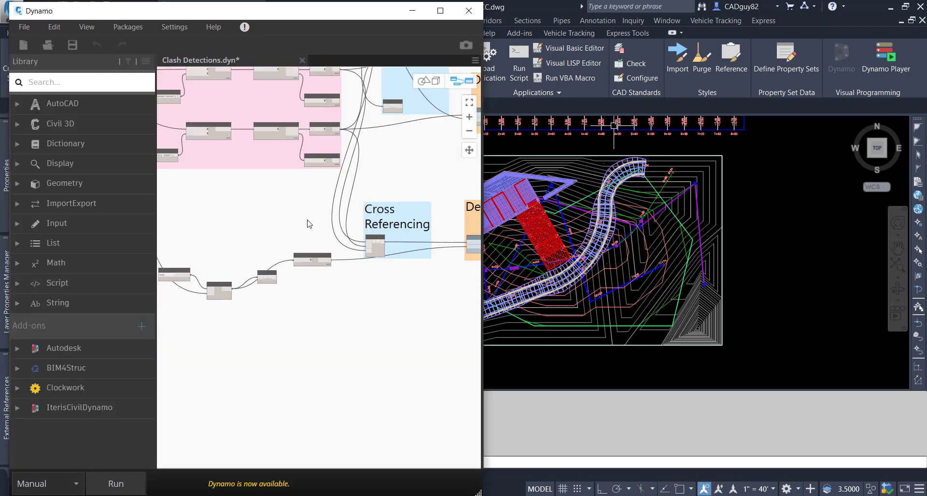
scroll(308, 222, down, 2)
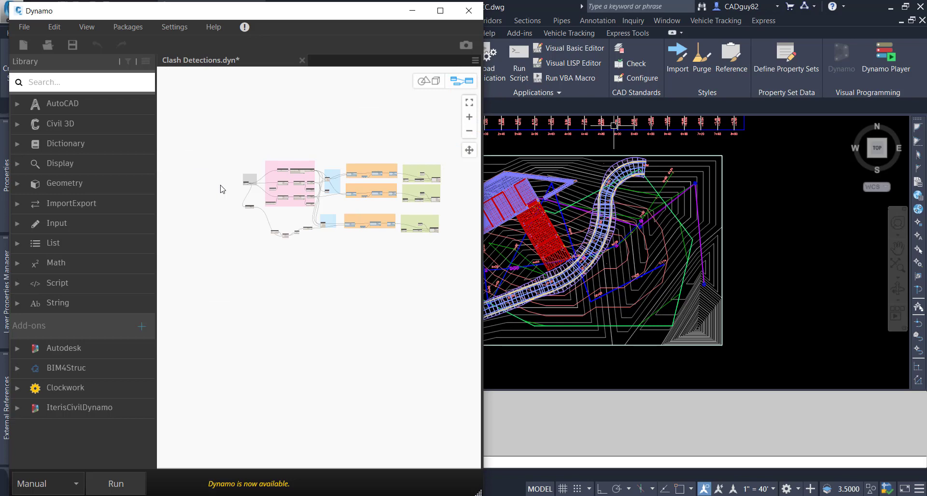
scroll(272, 206, up, 1)
scroll(280, 225, up, 2)
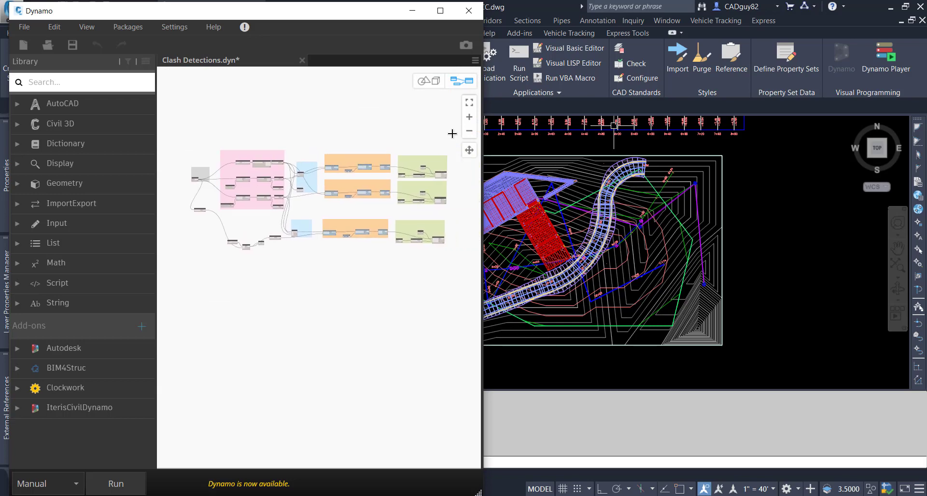
drag(451, 132, 454, 220)
drag(460, 282, 395, 265)
scroll(306, 302, down, 2)
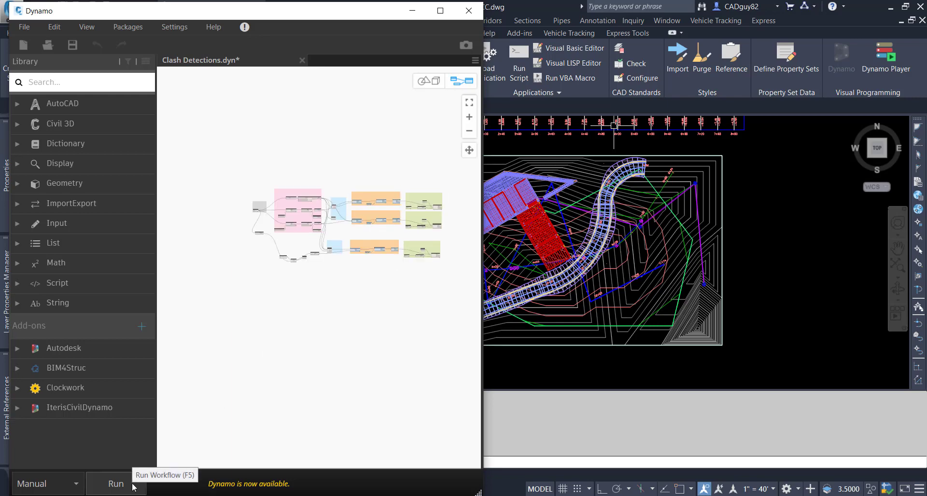
Step: Run the Clash Detections graph and orbit its 3D background preview of building, road and pipes
click(116, 484)
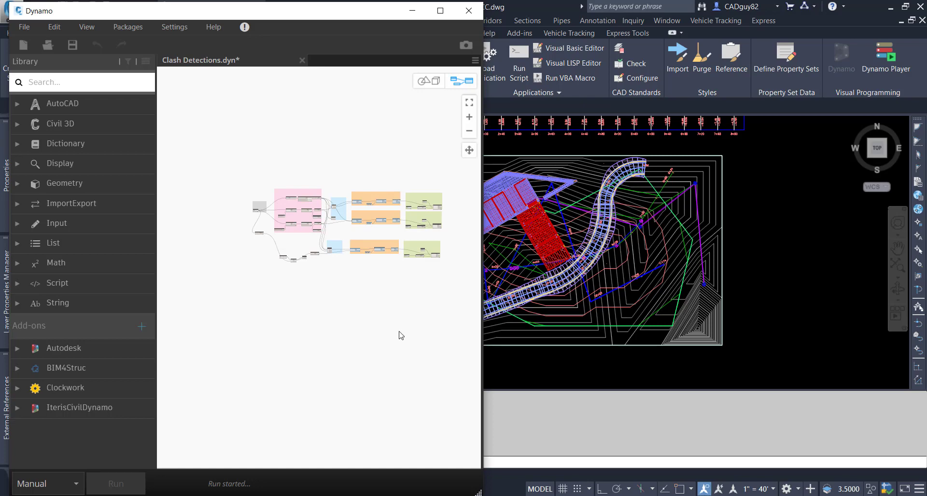
click(426, 83)
scroll(331, 252, down, 10)
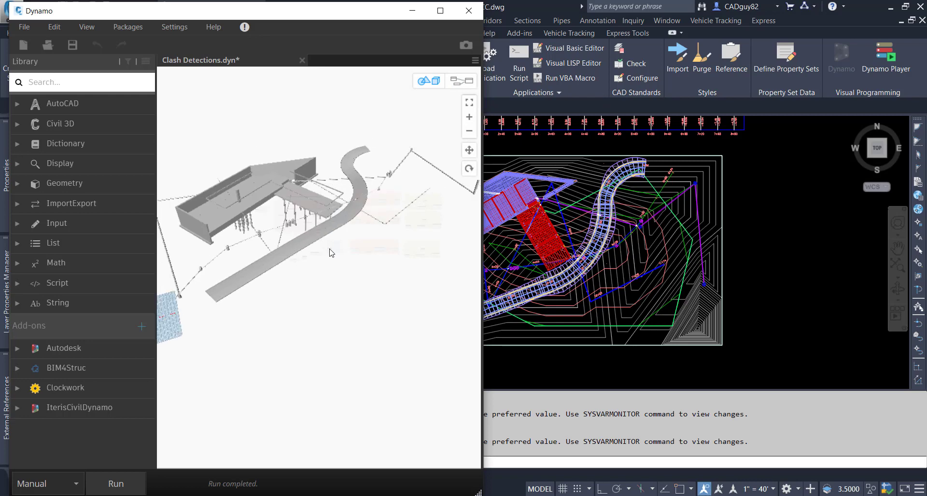
mouse_move(295, 274)
right_down()
mouse_move(293, 254)
mouse_move(304, 273)
right_up()
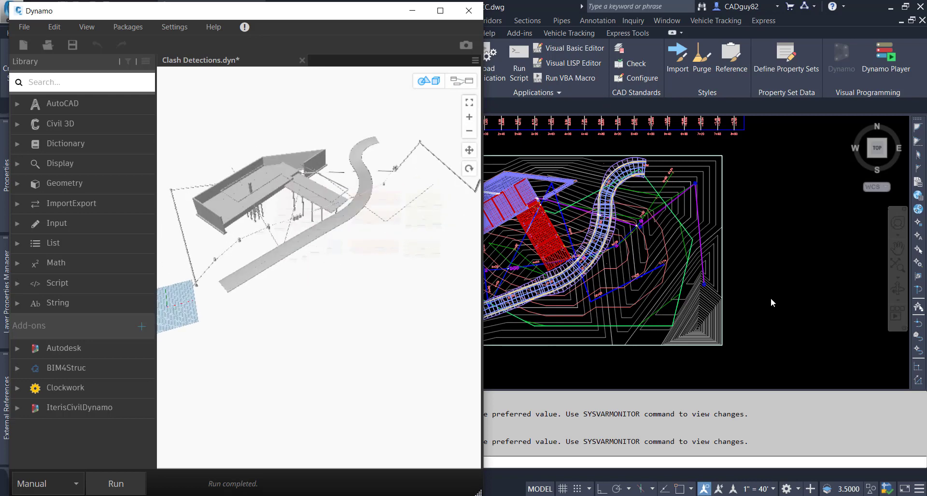
Step: Minimize Dynamo, window-select a pipe structure, and use Select Similar to pick all matching structures
click(412, 10)
click(764, 244)
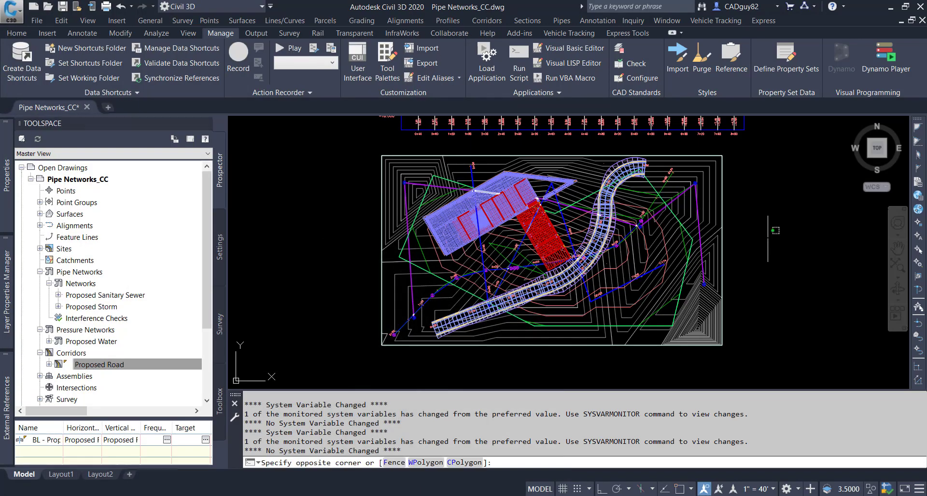
scroll(435, 300, up, 8)
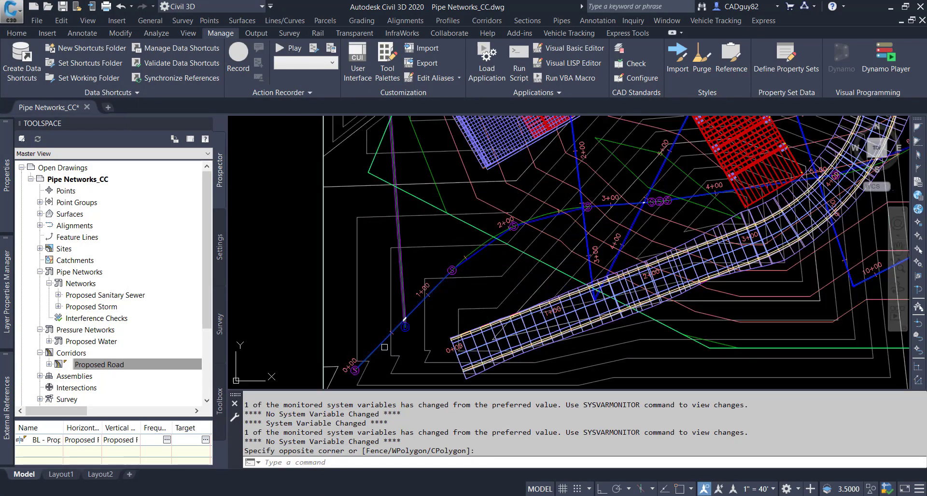
scroll(414, 302, up, 2)
click(384, 306)
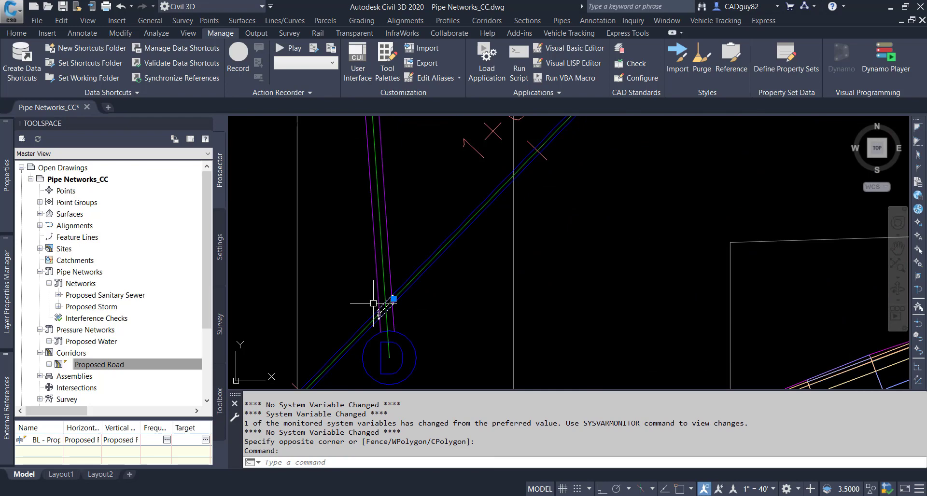
scroll(392, 296, down, 5)
right_click(449, 280)
click(489, 455)
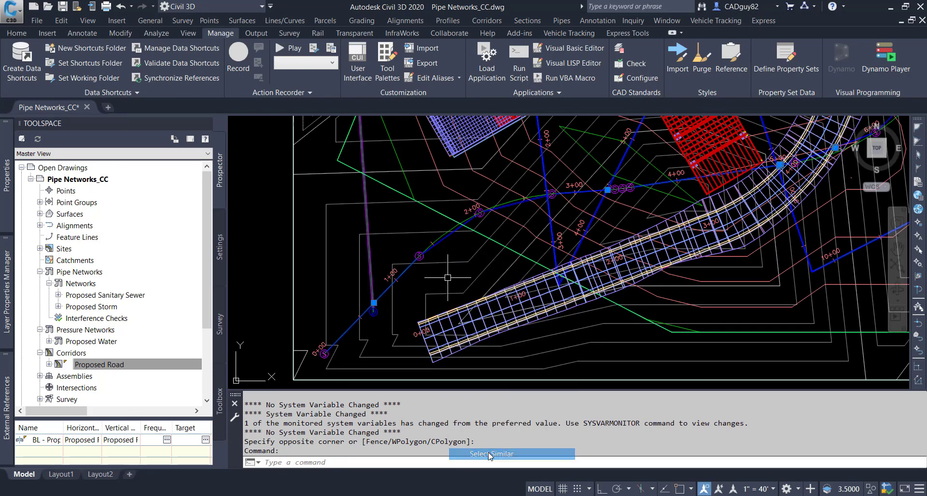
Step: Zoom and pan toward the corridor curve to inspect the selected pipe structures
scroll(483, 290, down, 3)
scroll(634, 231, up, 5)
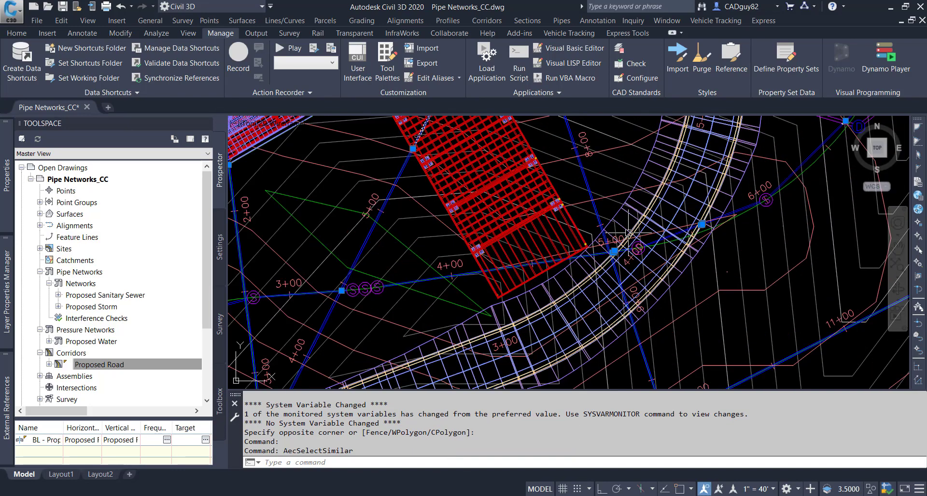
middle_drag(634, 230, 531, 349)
scroll(623, 169, up, 4)
middle_drag(429, 251, 408, 222)
scroll(408, 222, down, 2)
scroll(439, 227, up, 4)
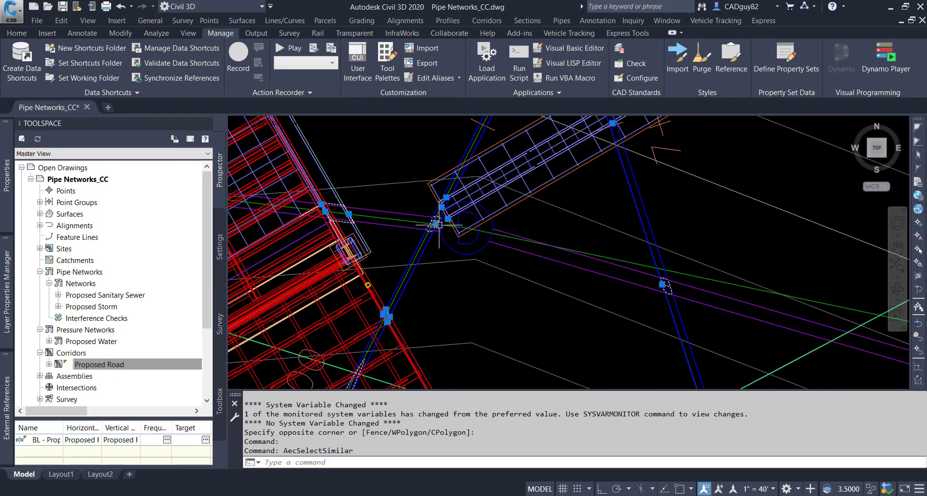
scroll(594, 234, down, 6)
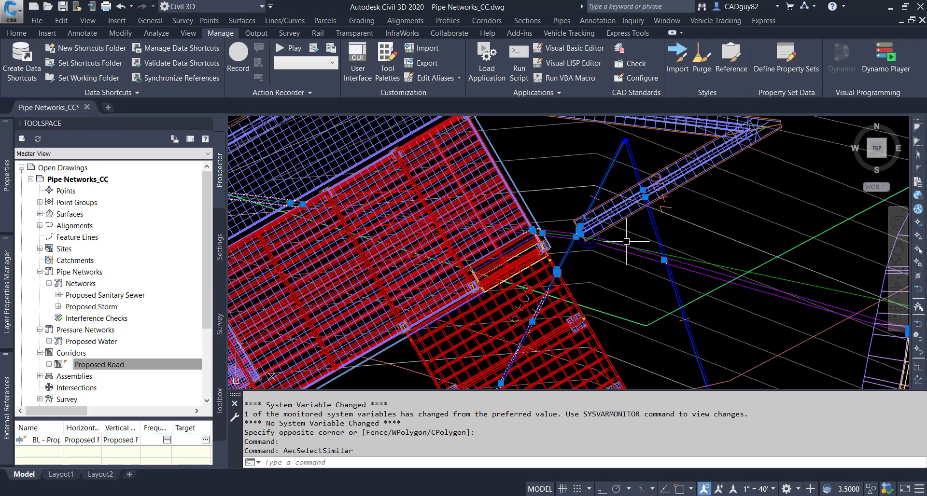
scroll(526, 246, up, 3)
scroll(530, 245, down, 3)
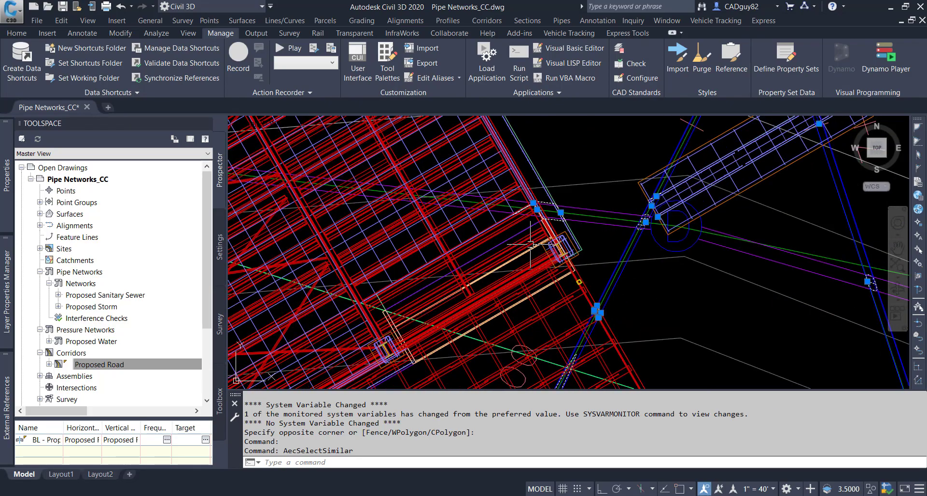
Step: Pan so the corridor fills the view, clear the selection, and zoom back out
middle_drag(530, 251, 525, 278)
scroll(525, 277, down, 2)
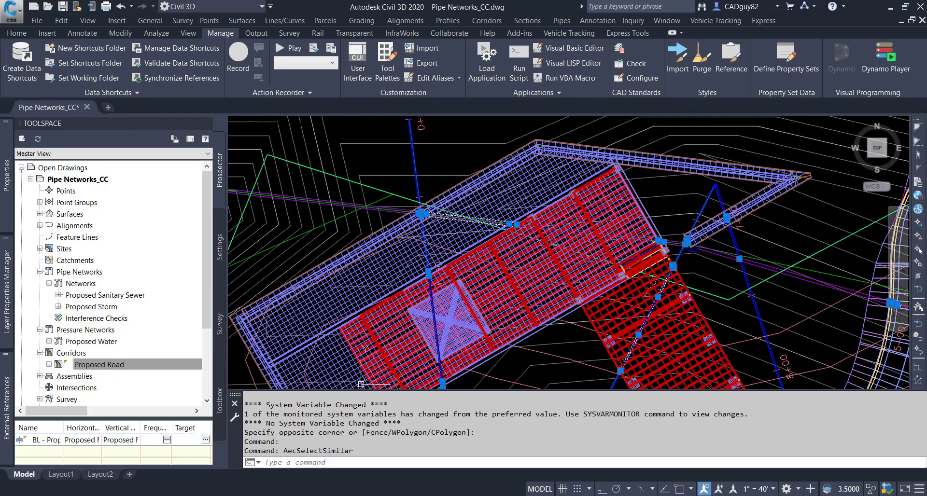
scroll(517, 285, down, 3)
mouse_move(697, 372)
middle_down()
mouse_move(643, 372)
mouse_move(644, 258)
middle_up()
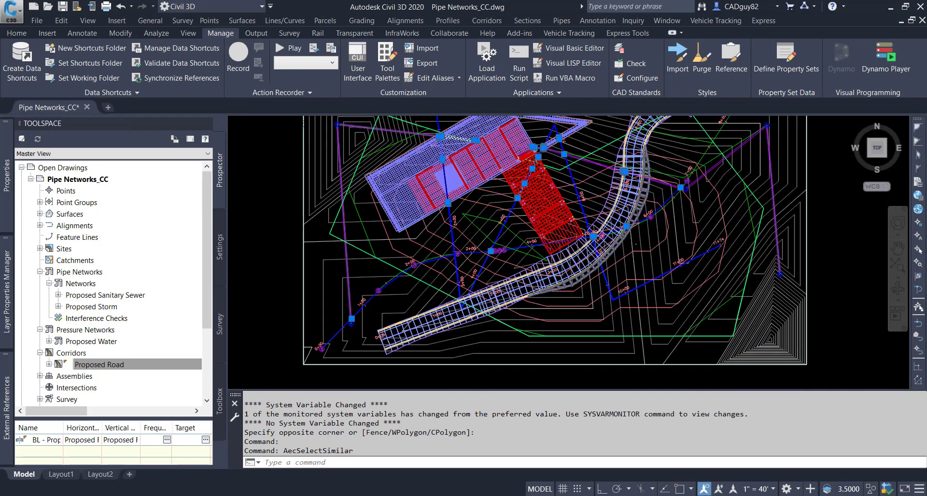
scroll(640, 237, up, 4)
key(Escape)
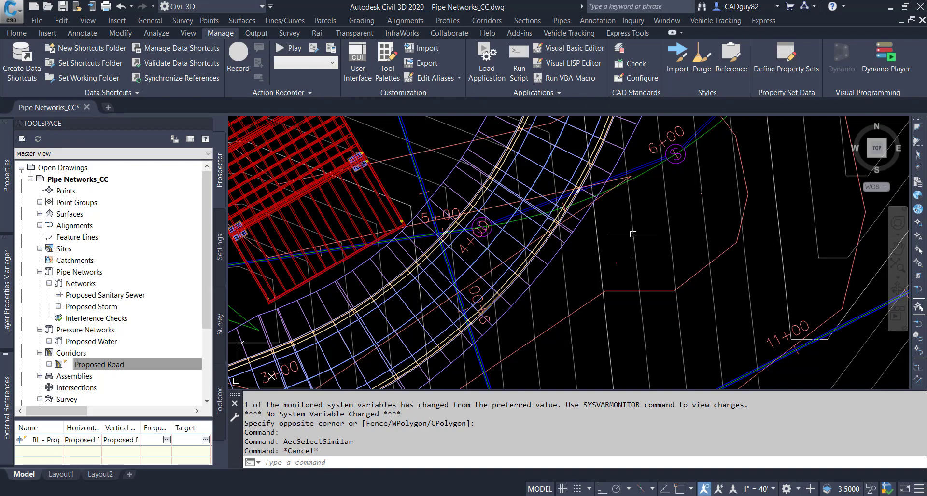
scroll(592, 233, up, 2)
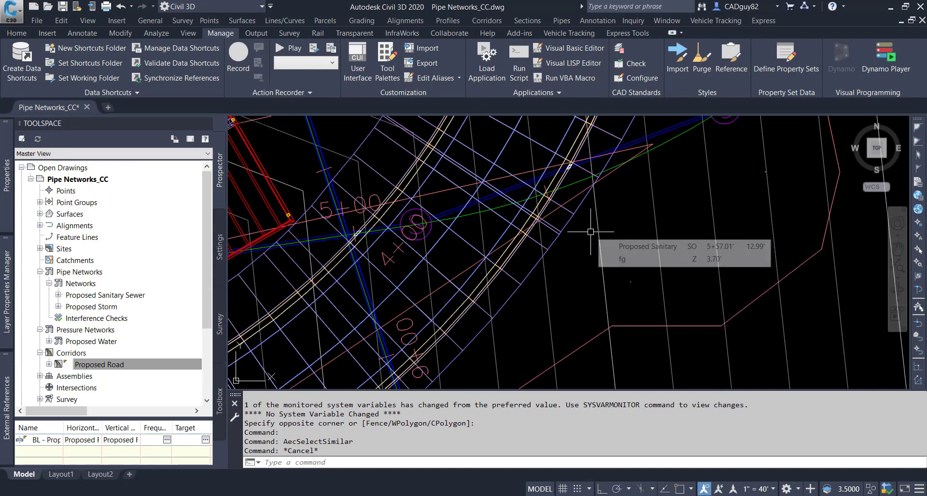
scroll(592, 233, down, 8)
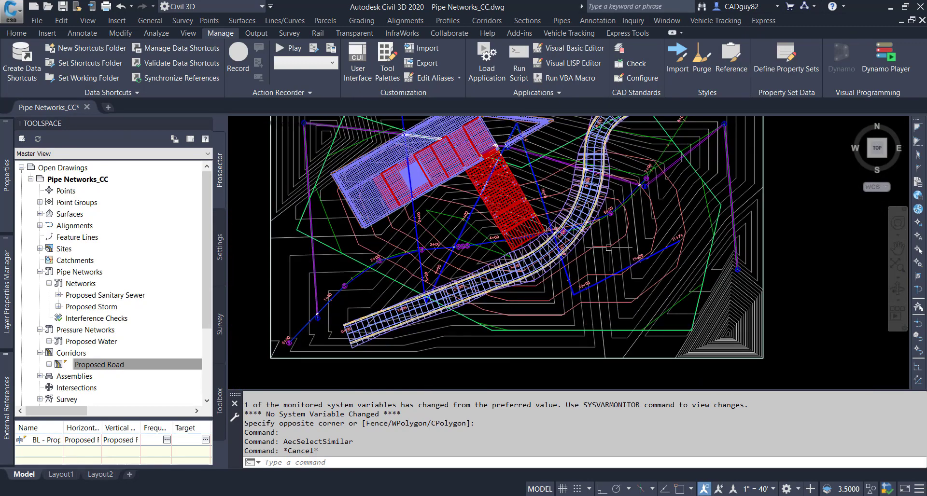